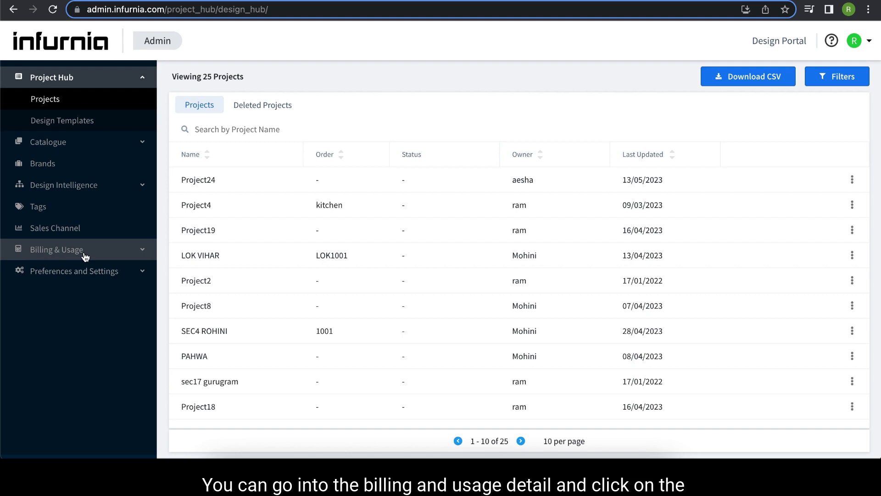
Step: Go to the User Management page under Billing & Usage in the sidebar
click(143, 252)
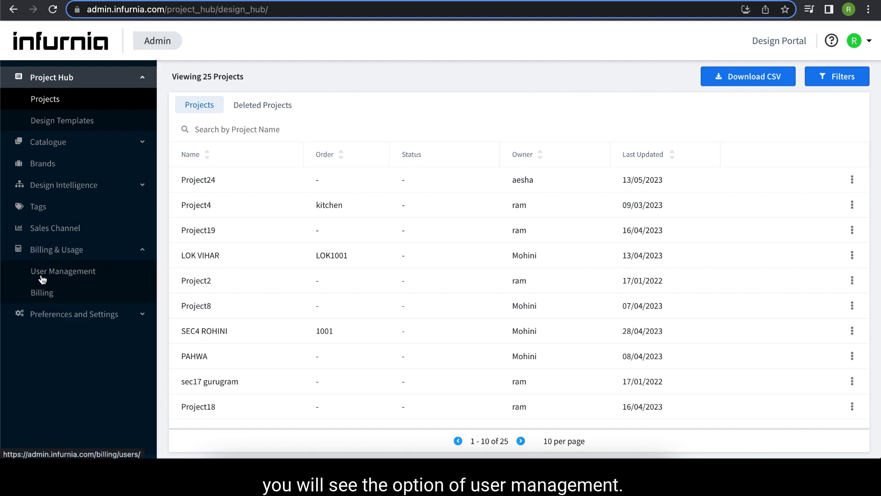
click(88, 275)
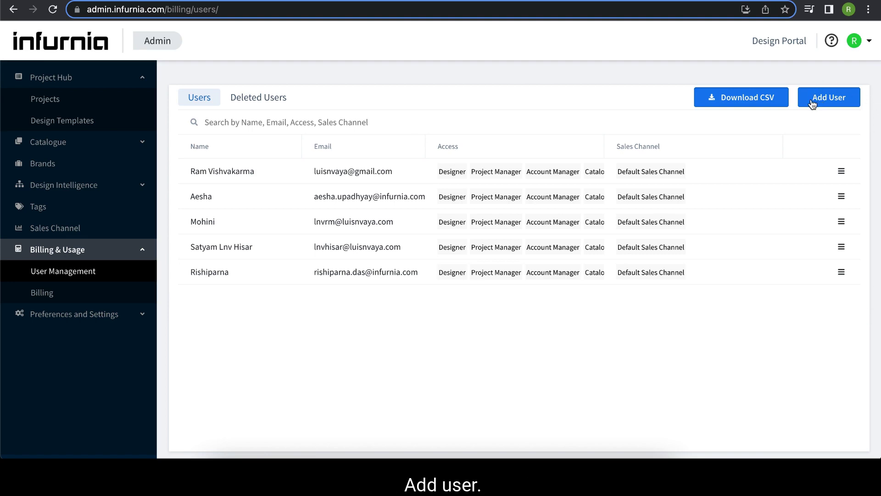
click(835, 103)
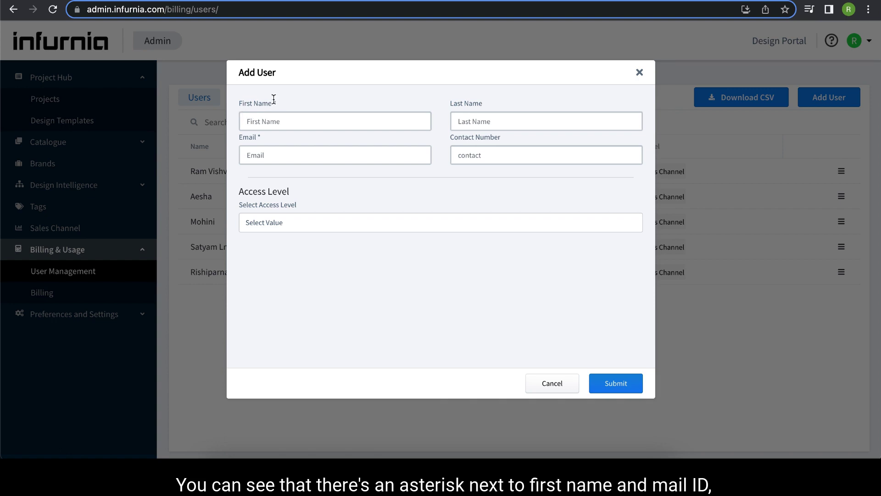
click(293, 123)
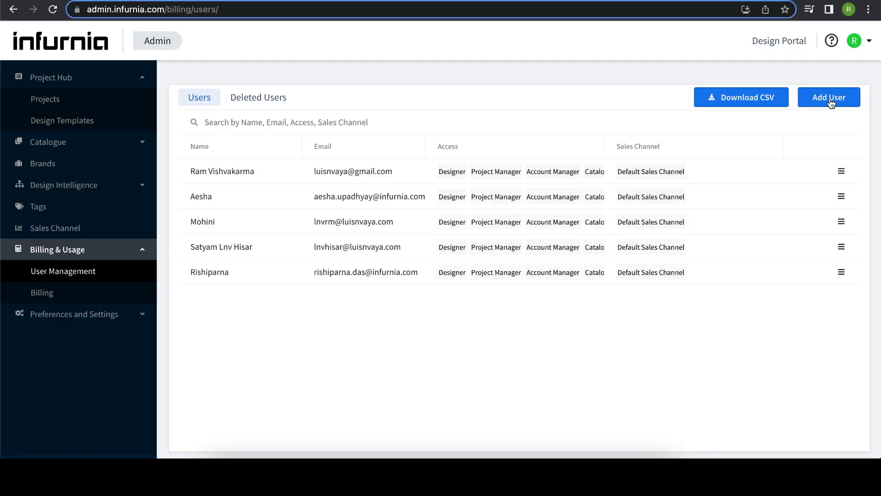
Step: Start a new user and enter their first name and corrected last name
click(831, 98)
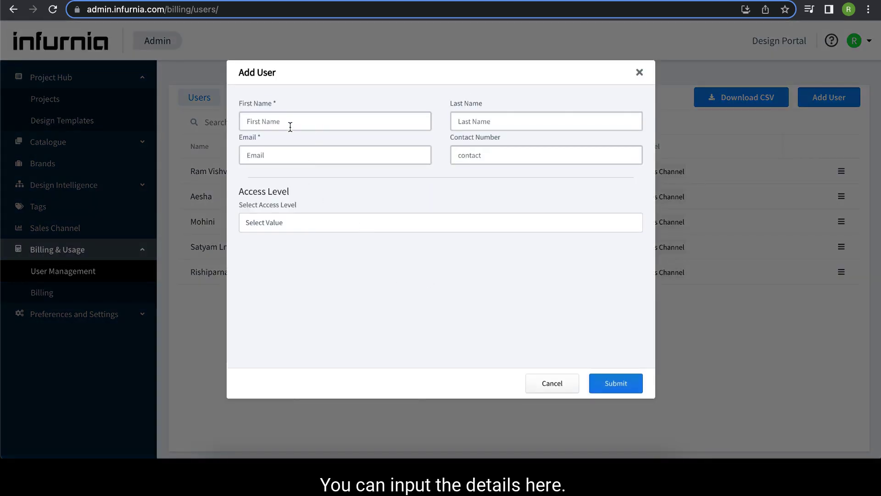
click(290, 125)
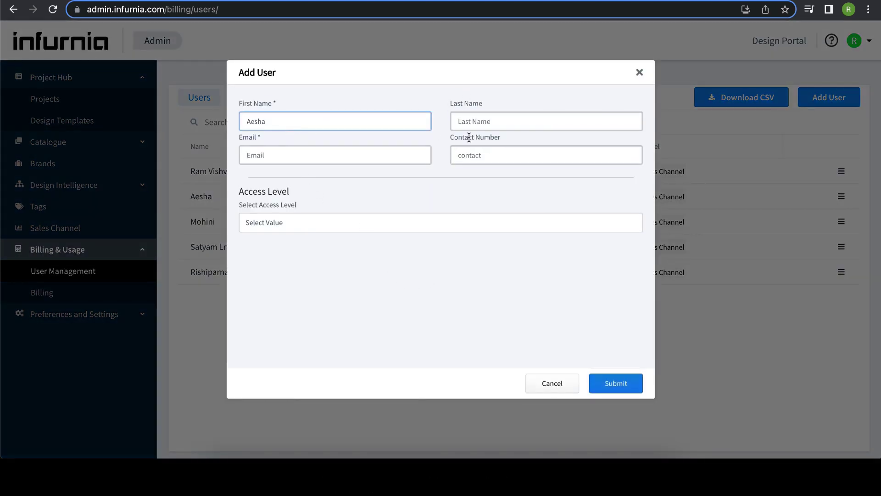
click(484, 121)
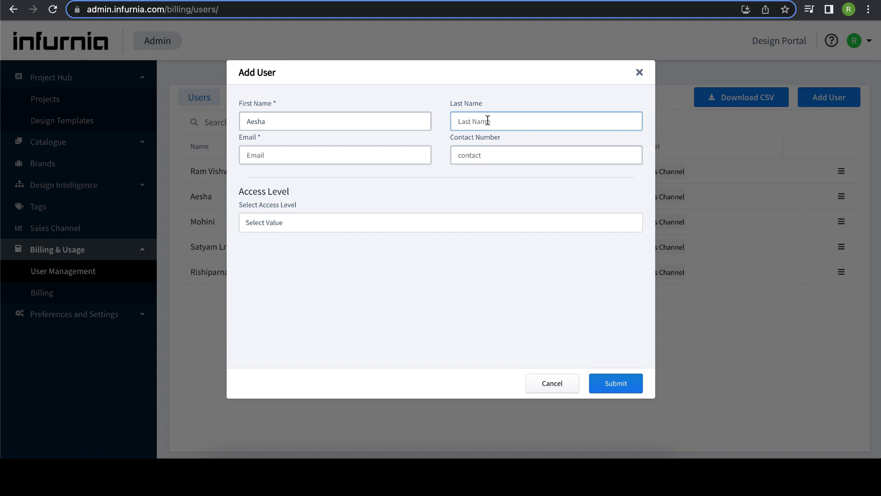
text(Upadhya)
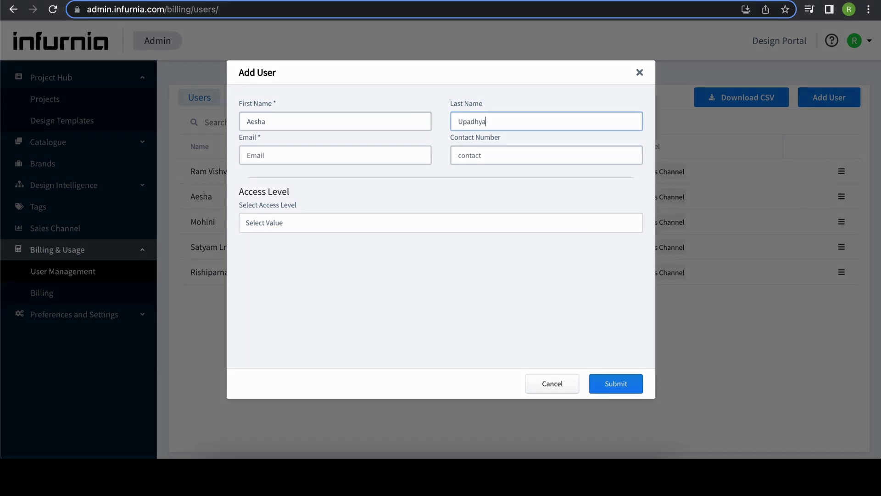
key(BackSpace)
key(BackSpace)
key(BackSpace)
key(BackSpace)
key(BackSpace)
key(BackSpace)
key(BackSpace)
Step: Fill in the new user's e-mail address and contact number
click(340, 156)
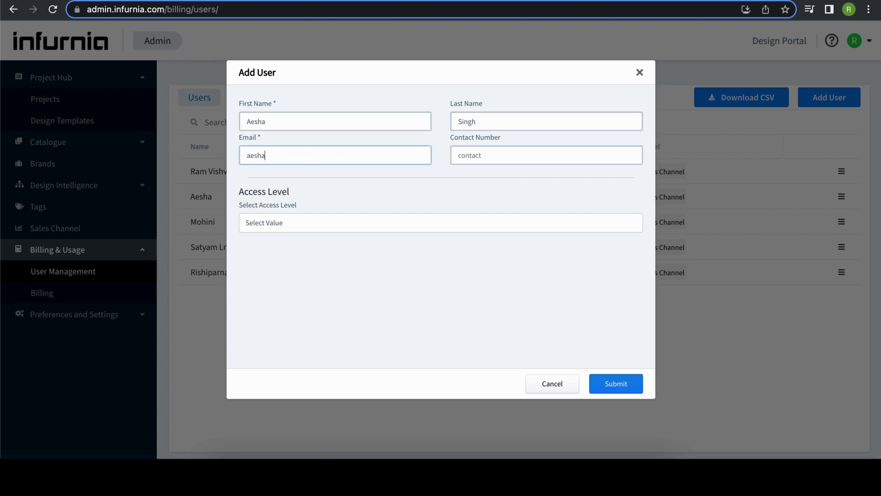
click(475, 150)
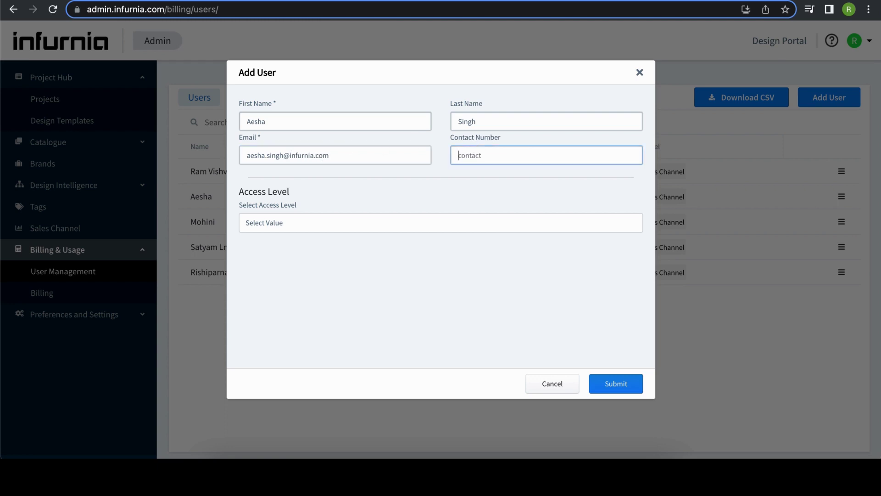
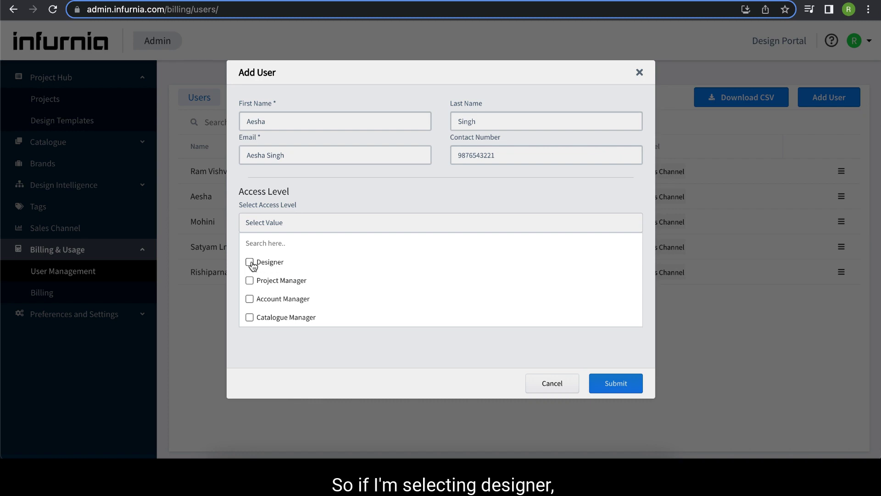
click(250, 262)
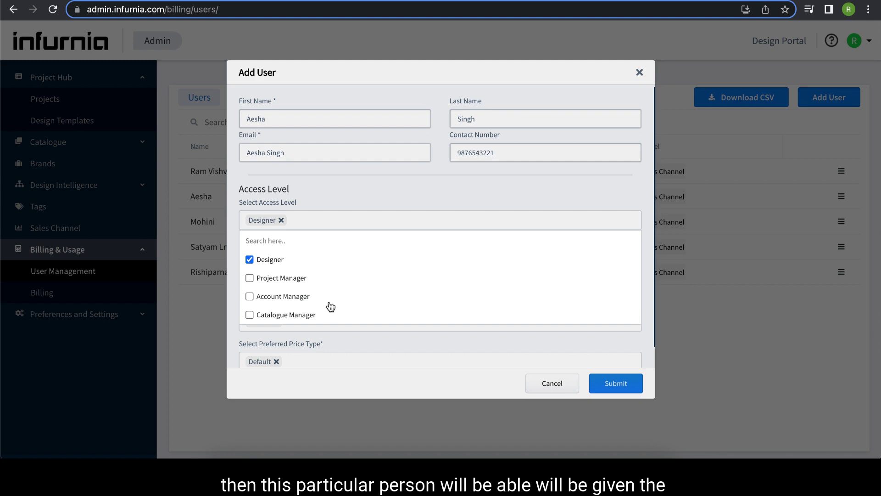
click(254, 260)
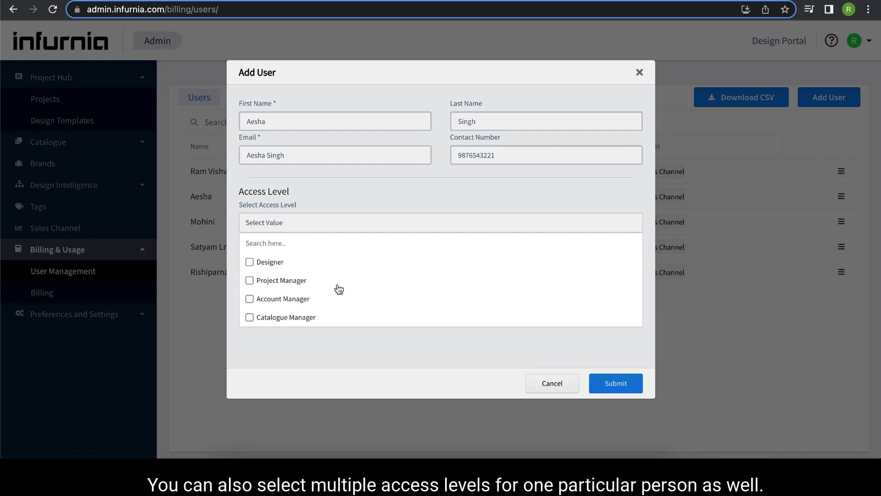
Step: Tick Designer, Account Manager, Project Manager and Catalogue Manager as the user's access levels
click(250, 264)
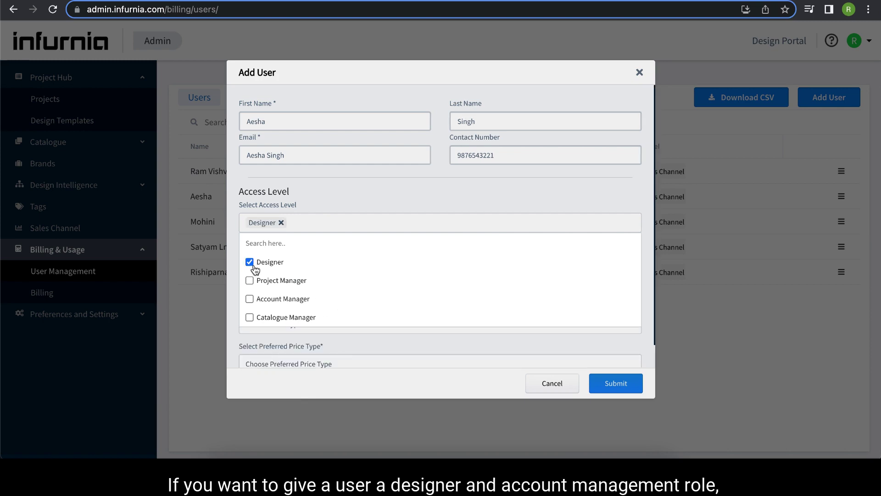
click(251, 299)
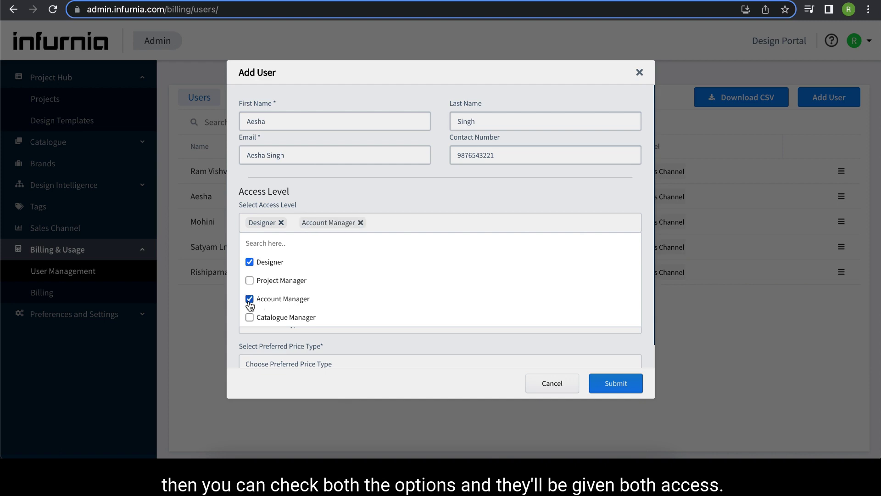
scroll(276, 301, down, 1)
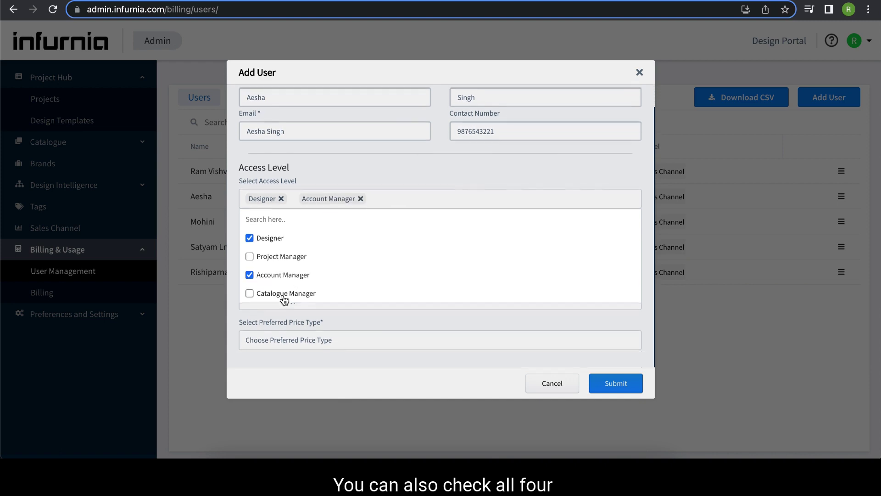
click(250, 256)
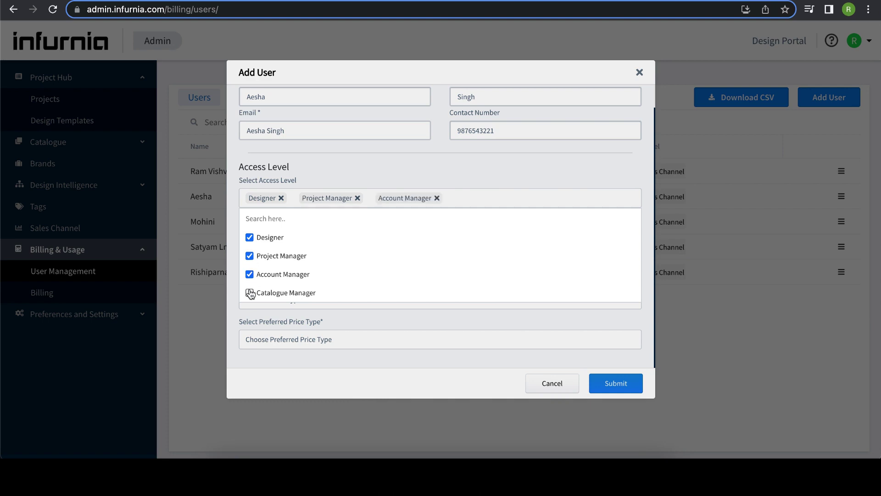
click(250, 292)
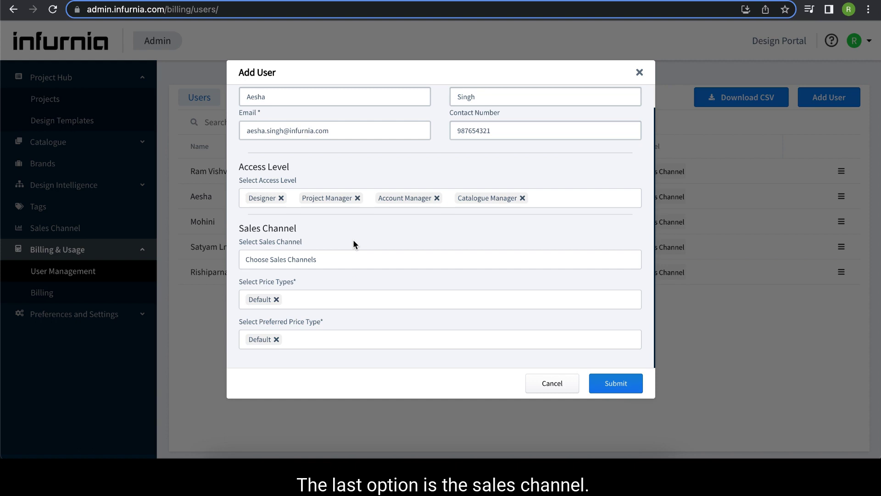
Step: Assign Default Sales Channel, submit the user, and select their e-mail in the list
scroll(353, 240, up, 1)
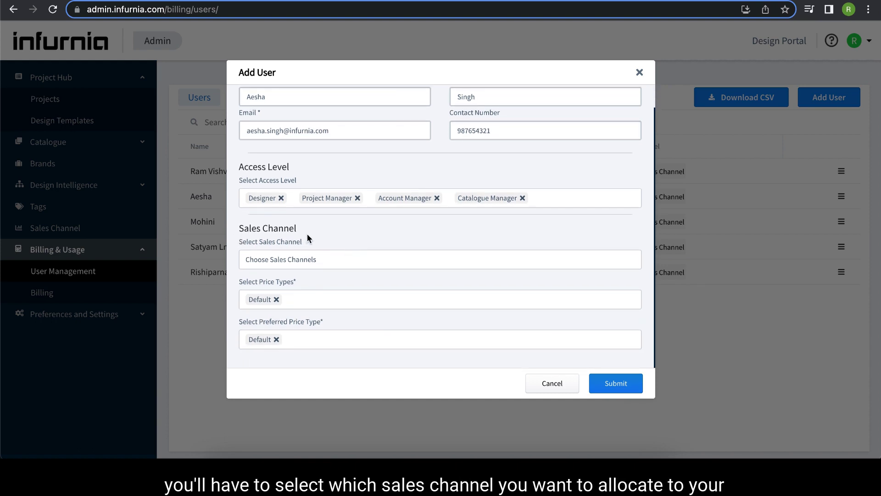
click(300, 260)
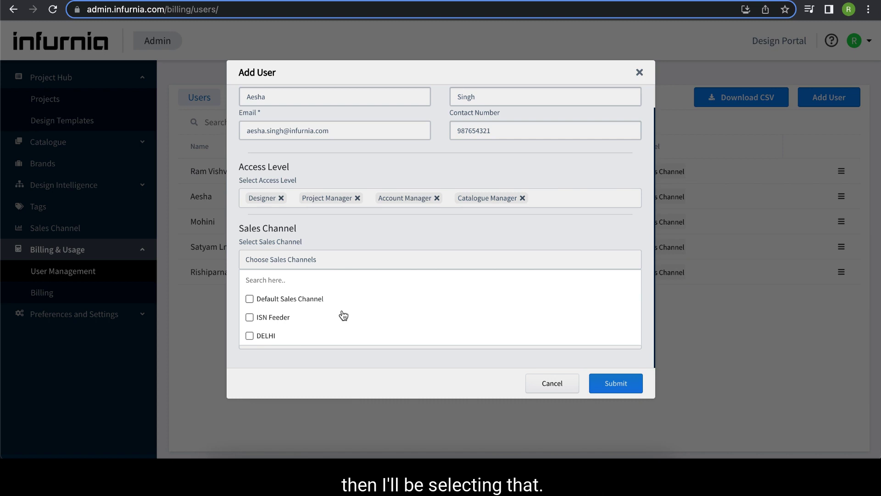
click(356, 299)
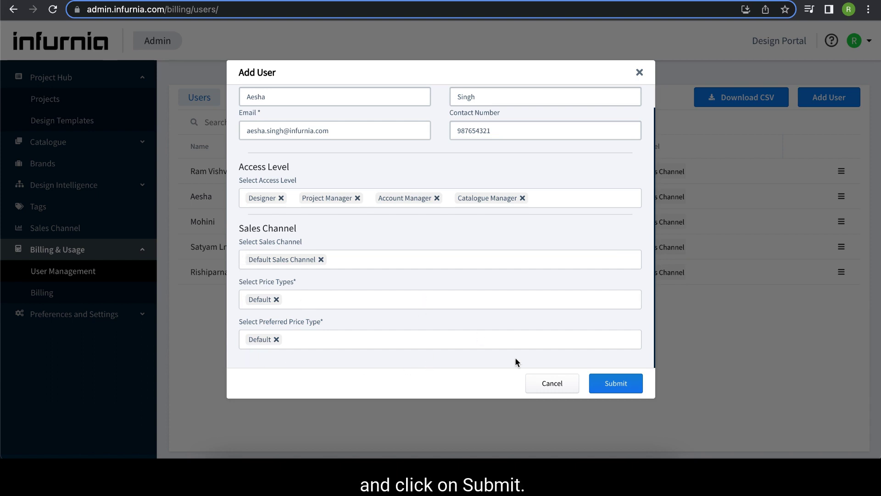
click(615, 382)
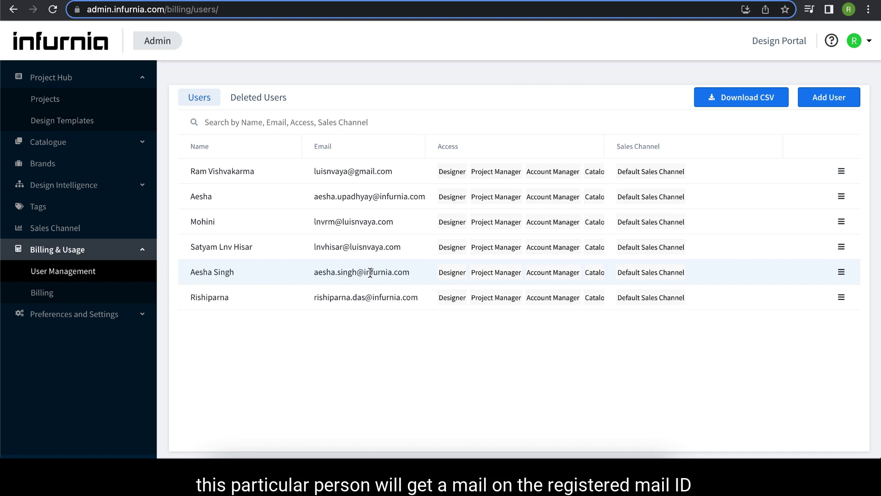
drag(315, 273, 411, 275)
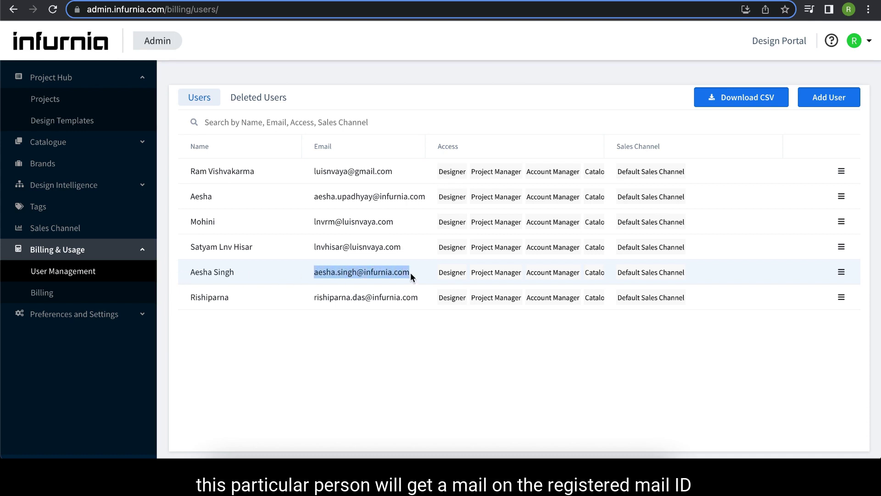